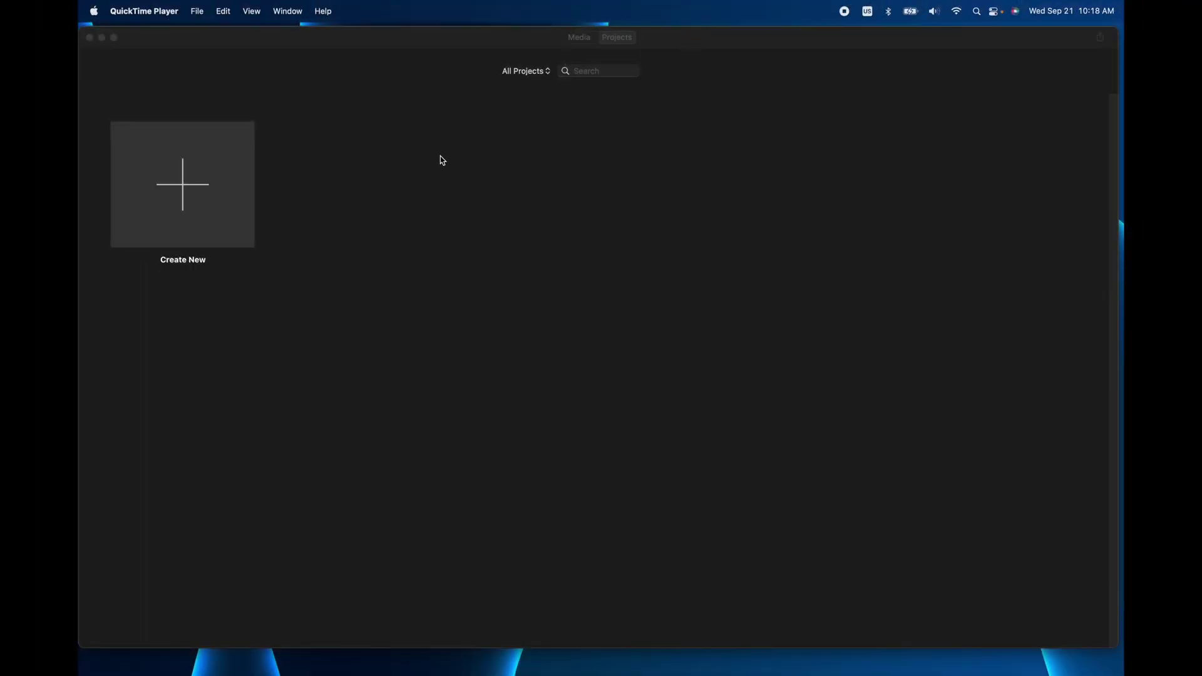
Step: Activate iMovie and show the Movie or Trailer choices in the Projects browser
click(183, 189)
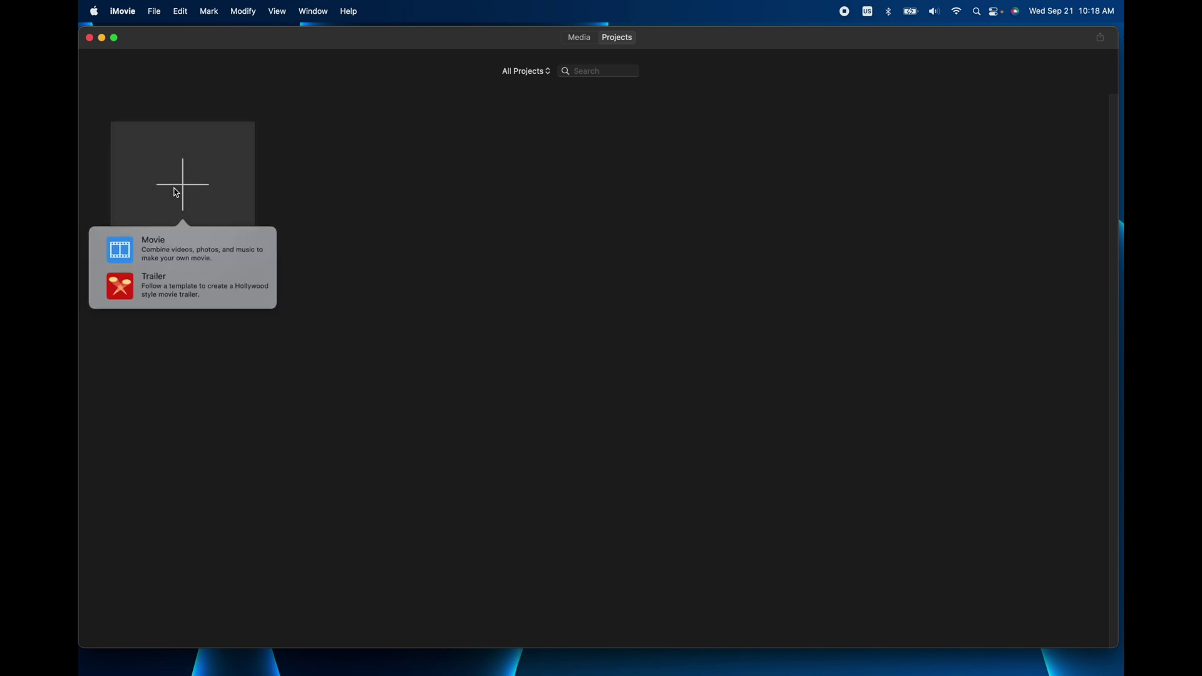
Step: Create a new movie and import IMG_3989.MOV from the Desktop
click(154, 249)
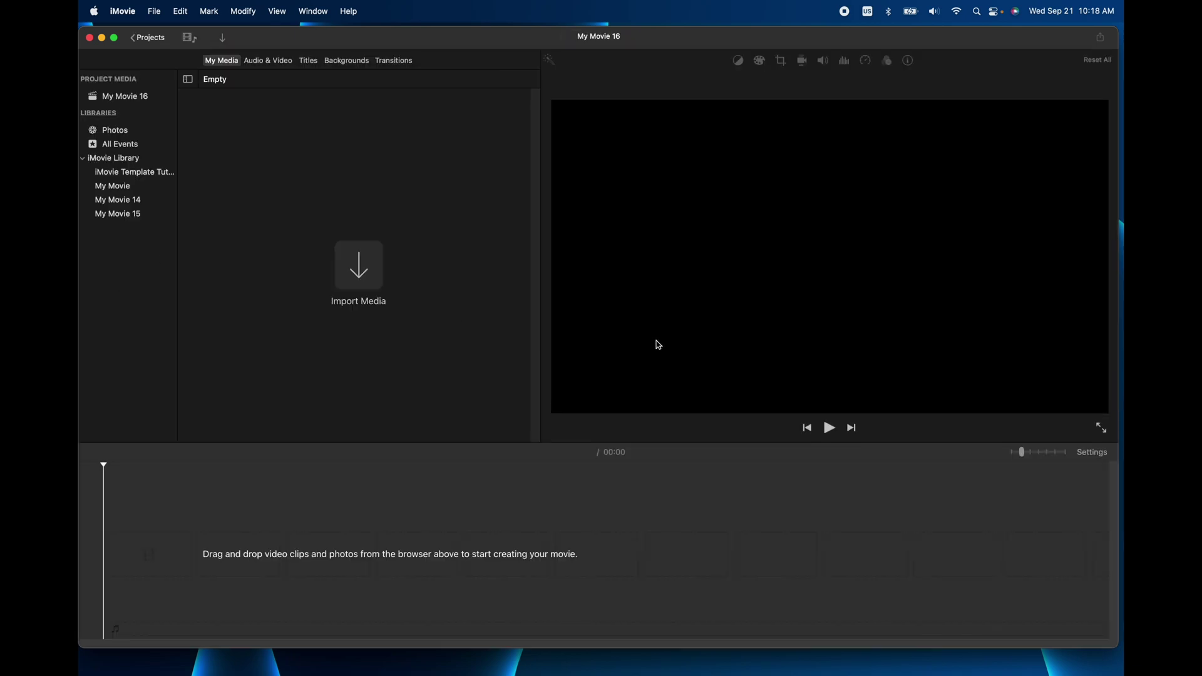
click(357, 263)
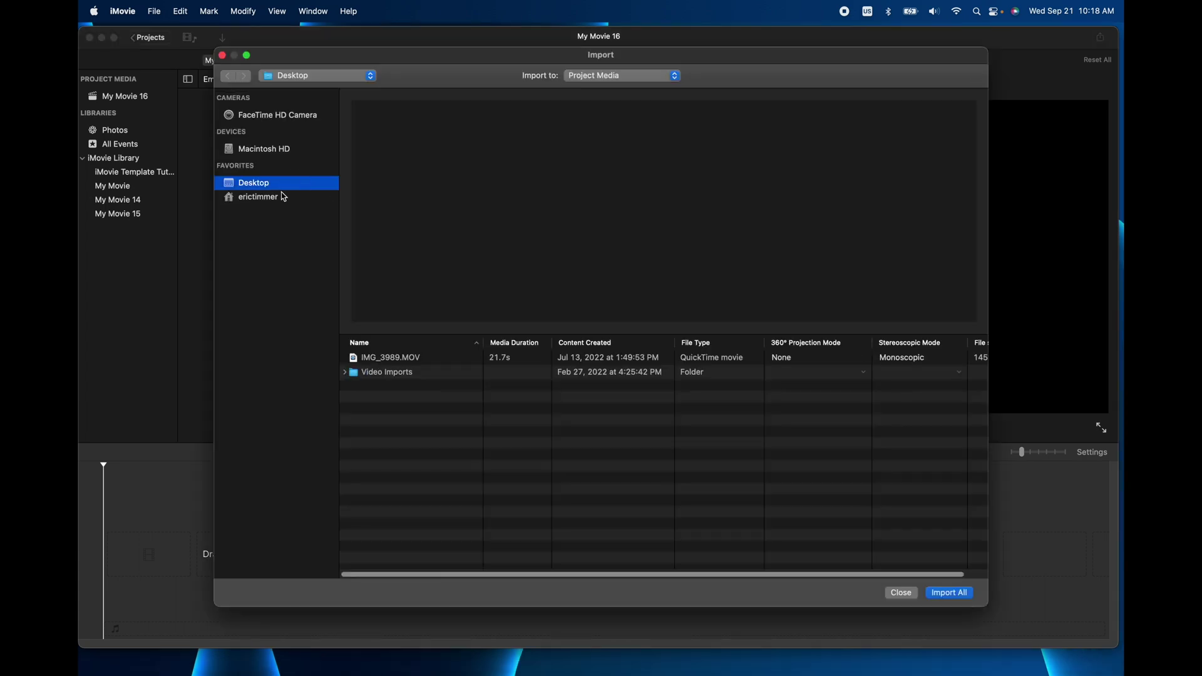
click(408, 359)
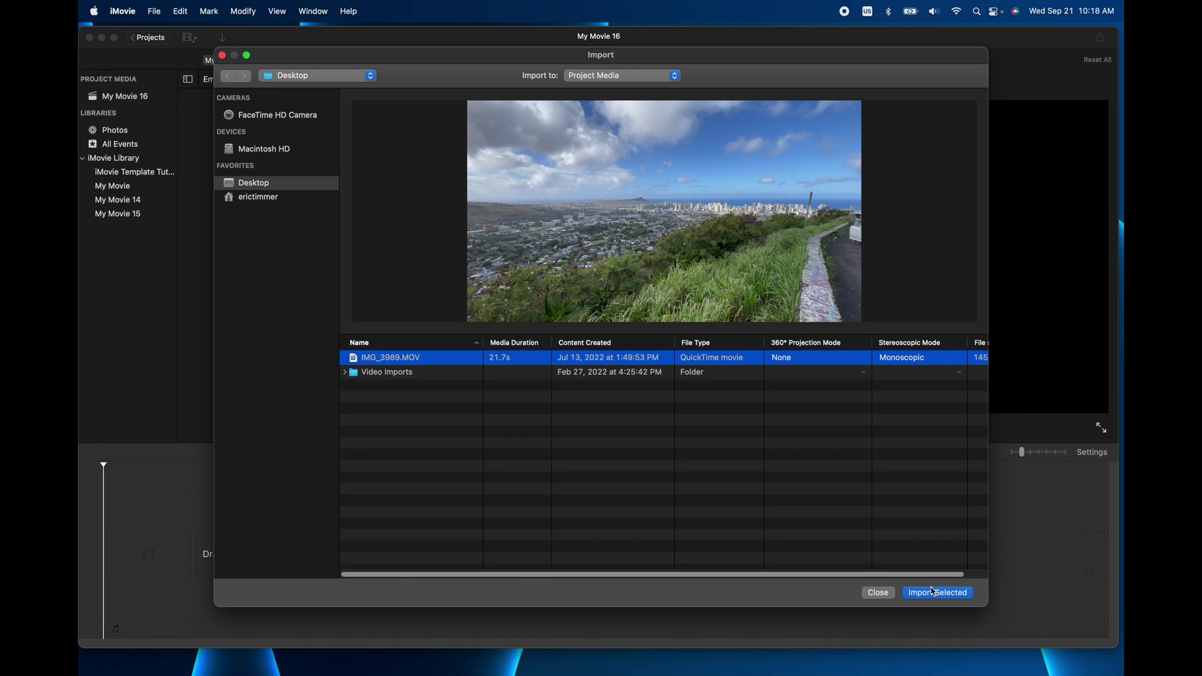
click(937, 592)
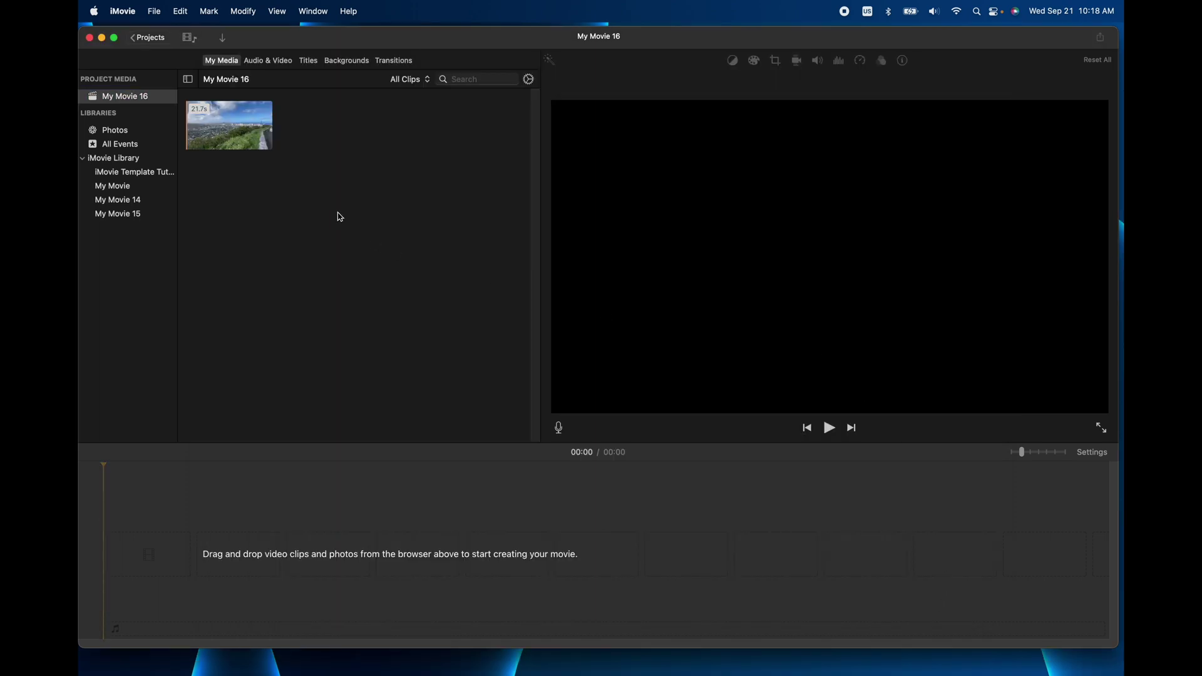
Step: Add the landscape clip to the timeline and enlarge it with zoom and Clip Size
click(233, 135)
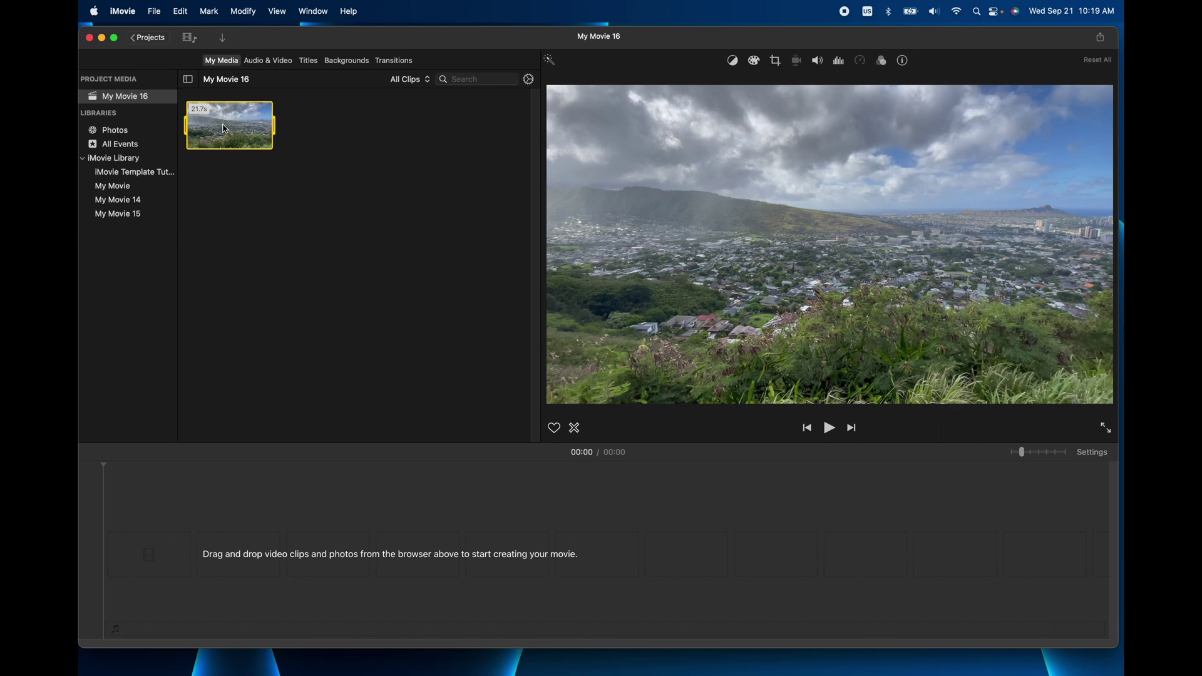
drag(214, 134, 214, 510)
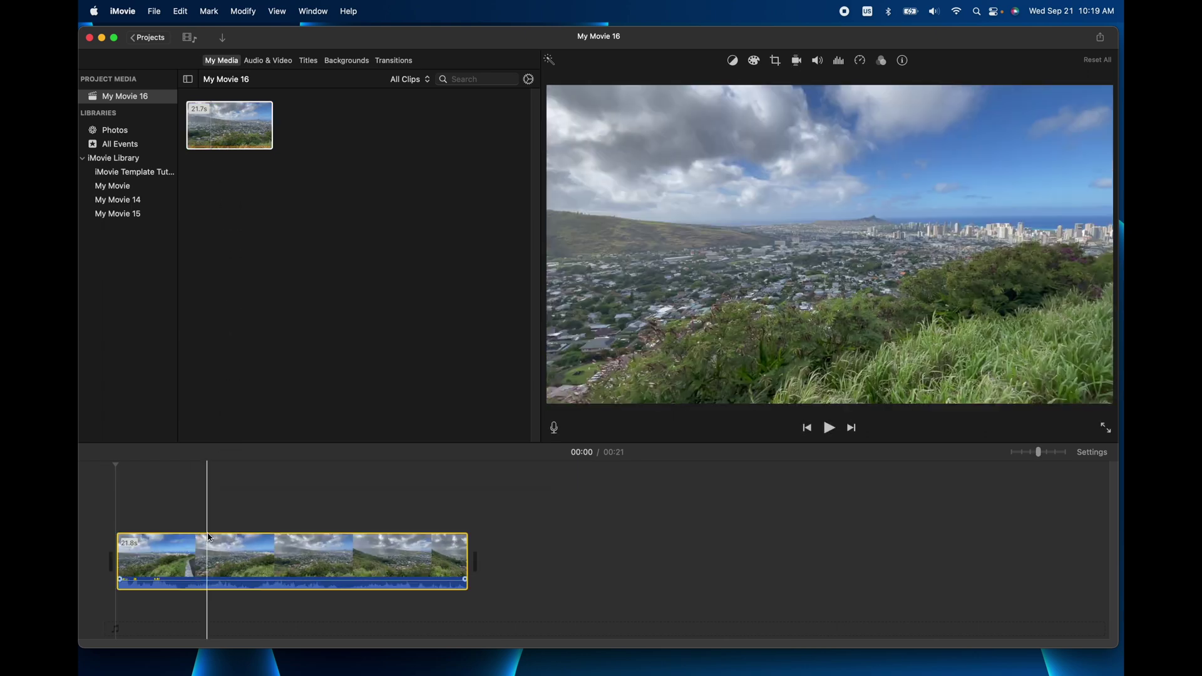
click(1054, 452)
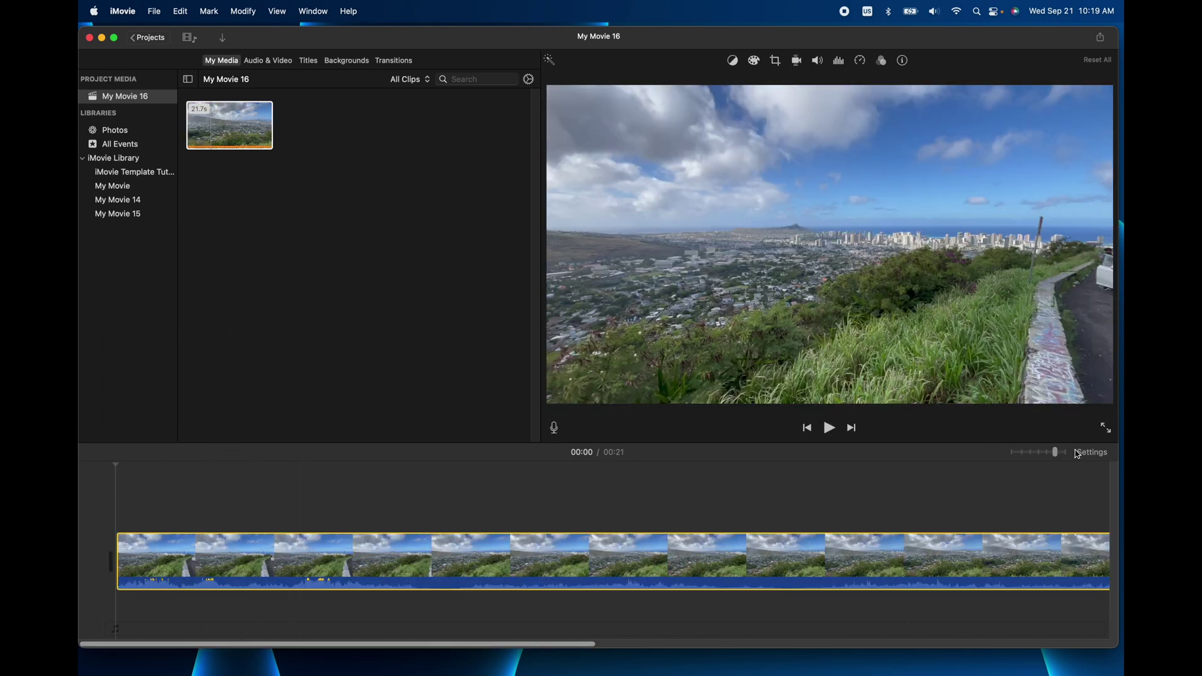
click(1091, 452)
drag(995, 594, 1019, 594)
Step: Drop the clip's volume to 0% and place the playhead at 12 seconds
click(1042, 453)
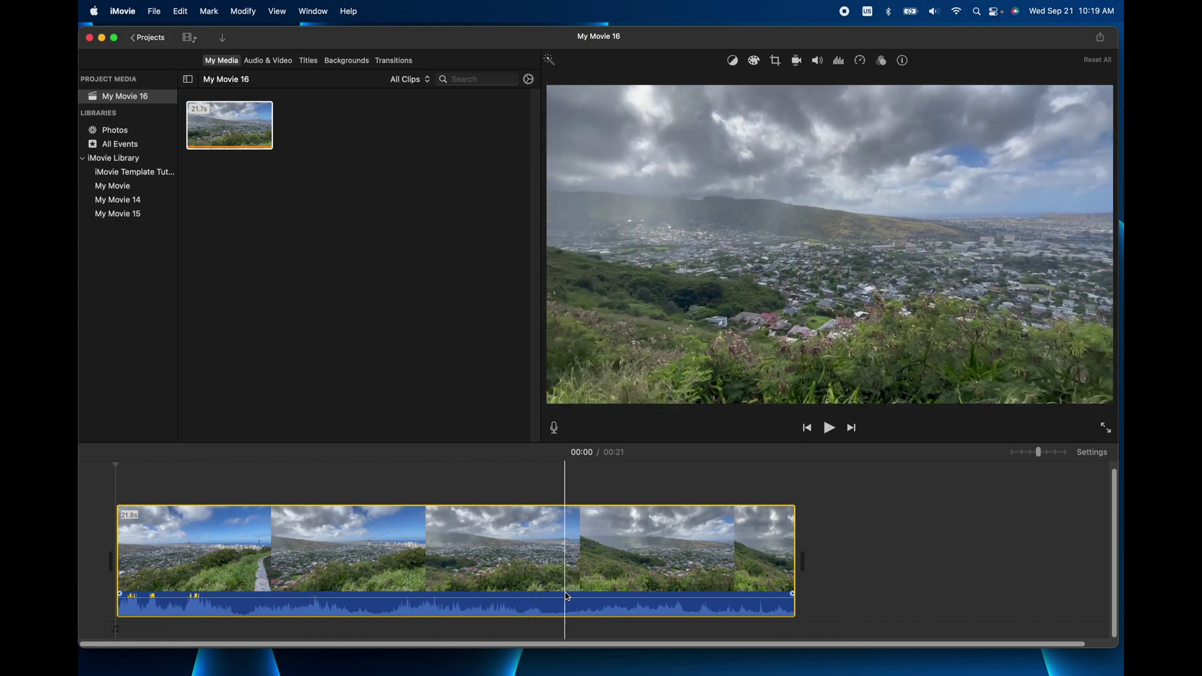
drag(566, 597, 569, 617)
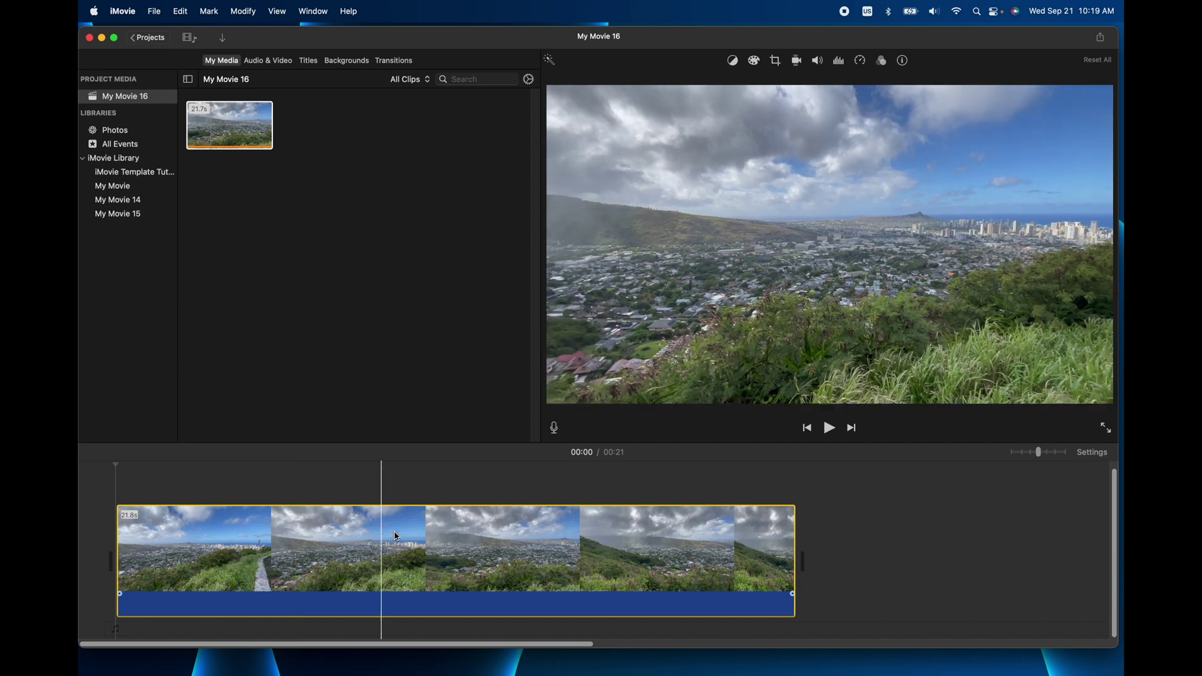
click(492, 547)
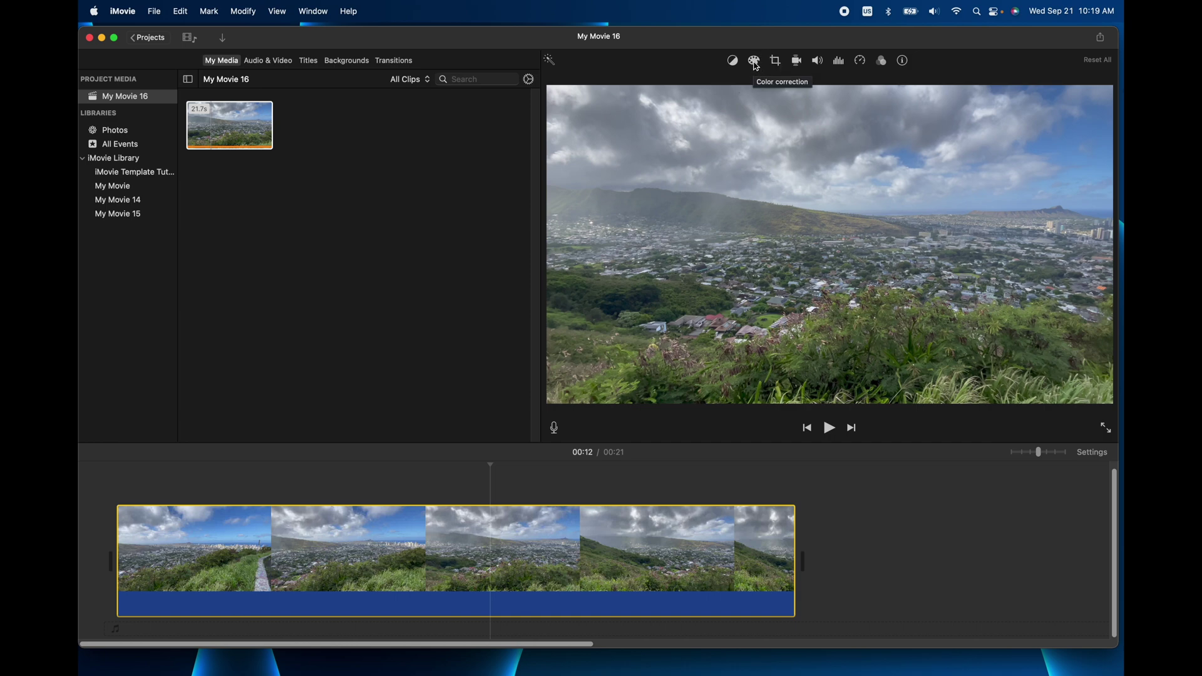
Step: Open Color correction and nudge a colour slider slightly to the right
click(755, 62)
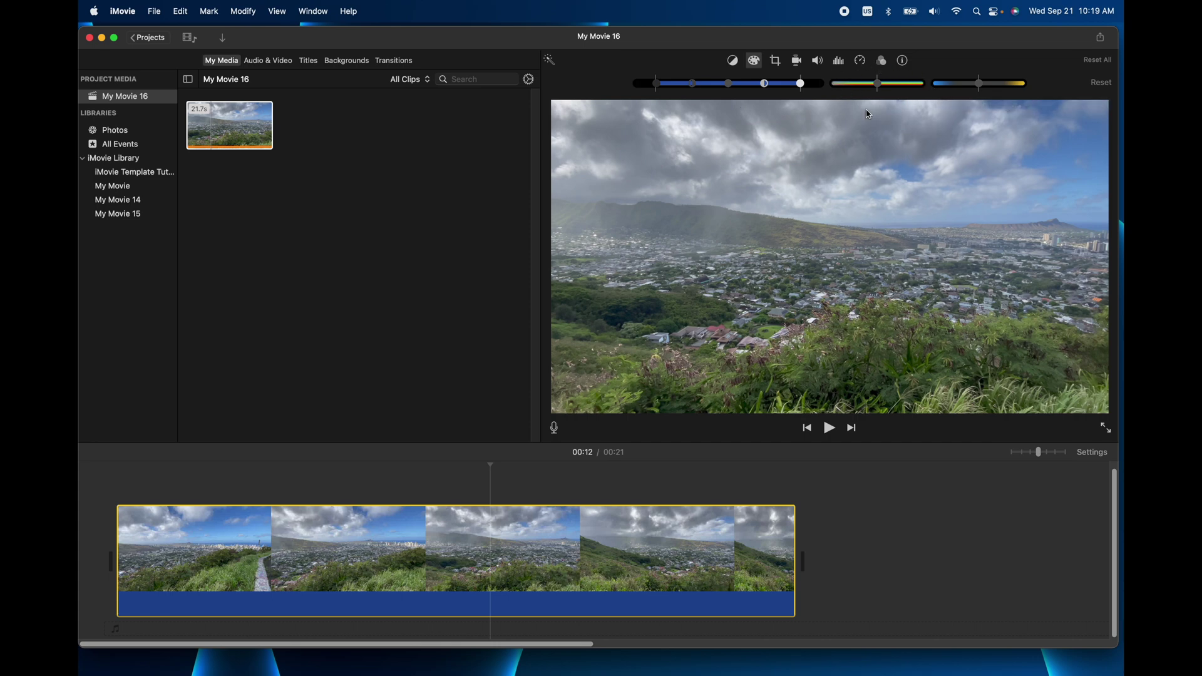
drag(880, 87, 893, 89)
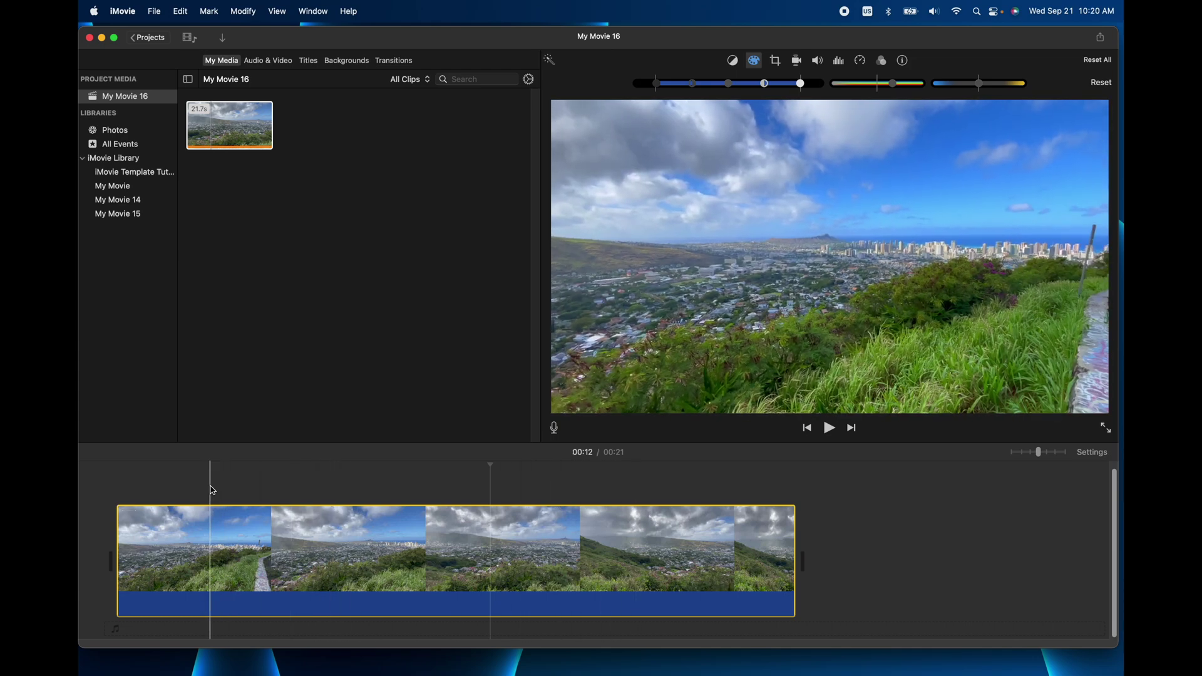
Step: Reset the colour correction, then push the saturation slider well past its default
click(1100, 82)
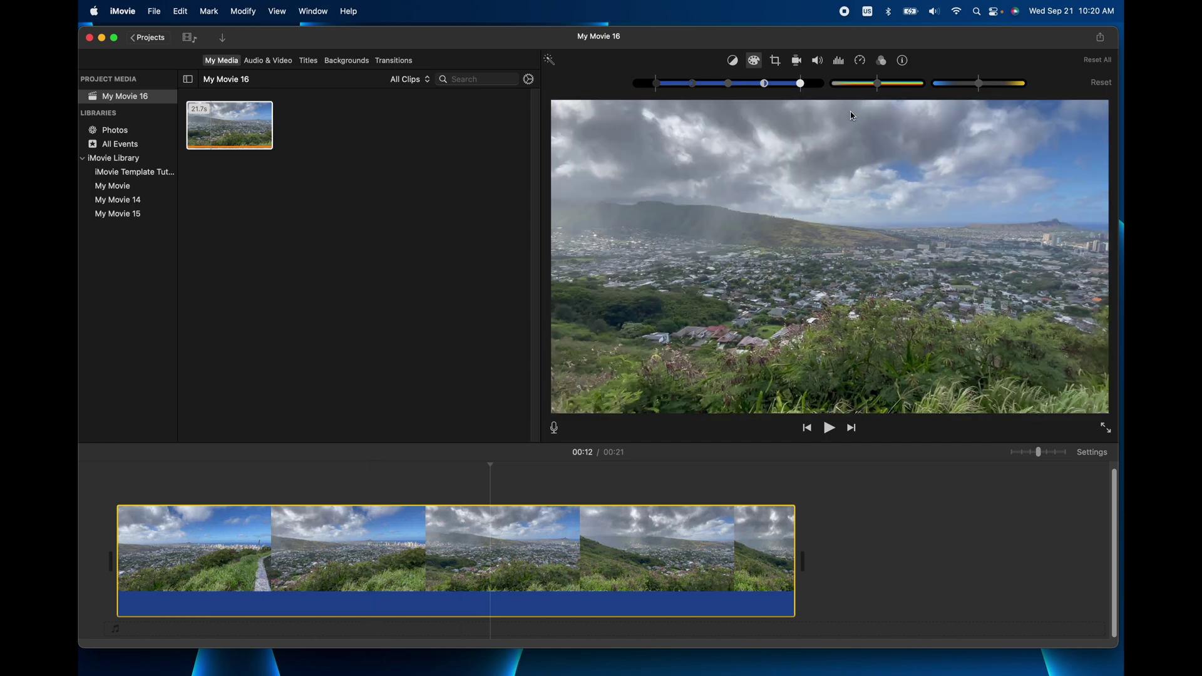
drag(879, 87, 854, 89)
drag(857, 89, 923, 89)
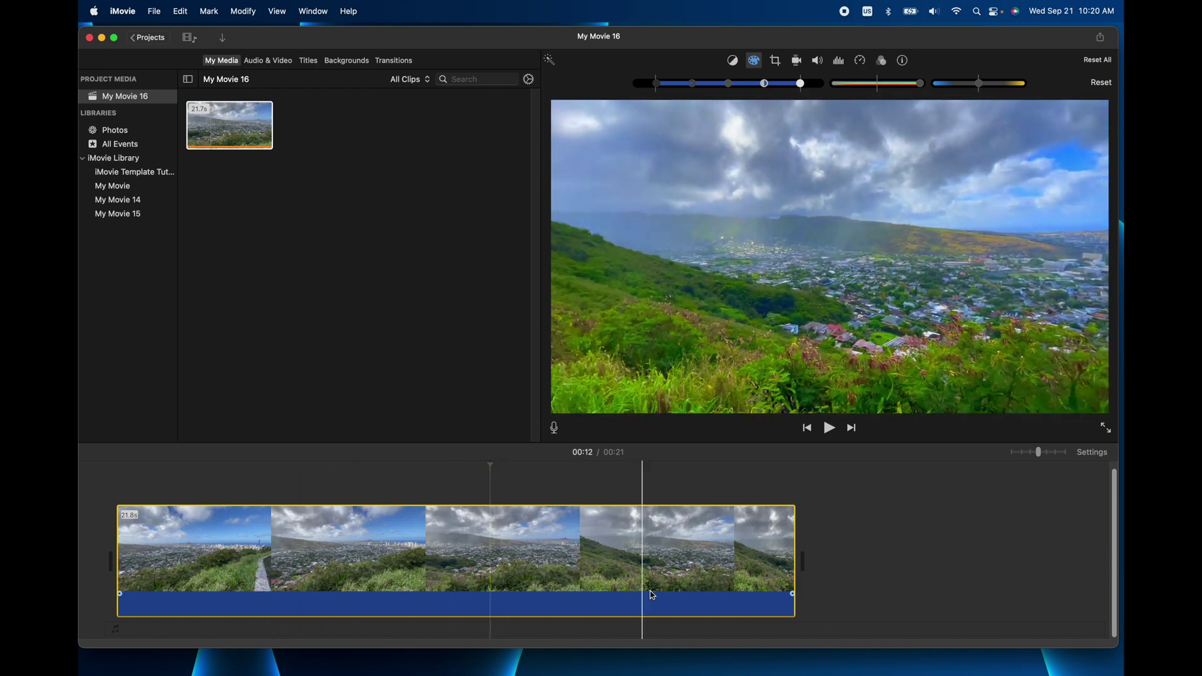
click(511, 601)
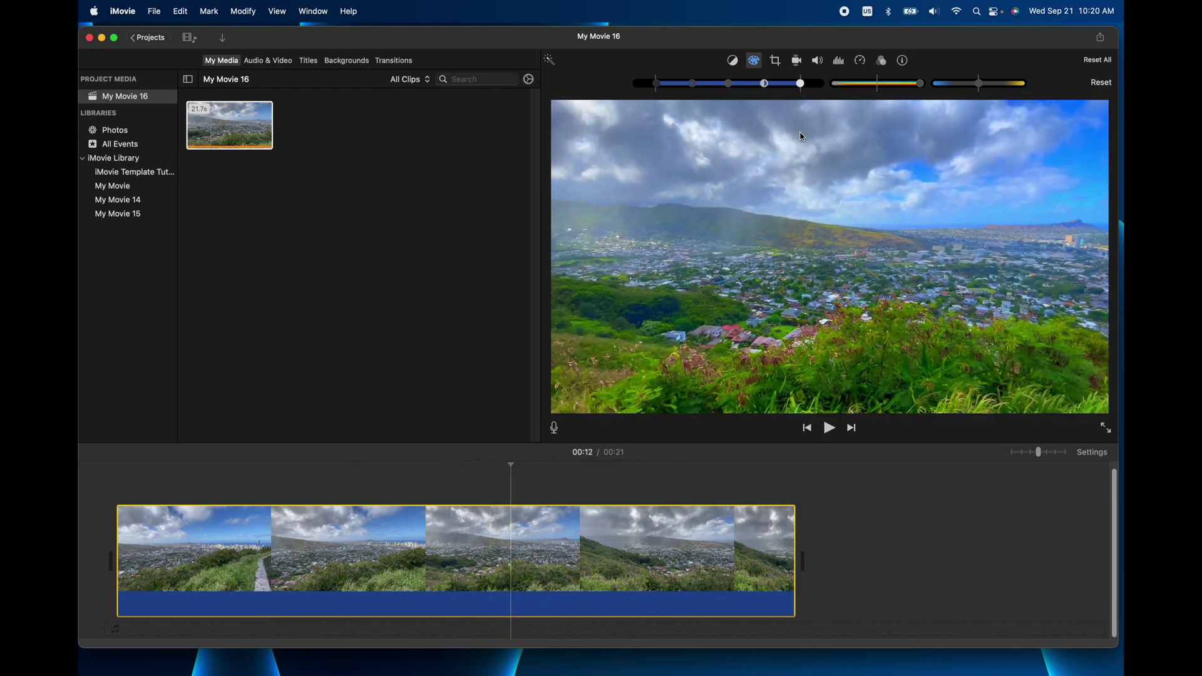